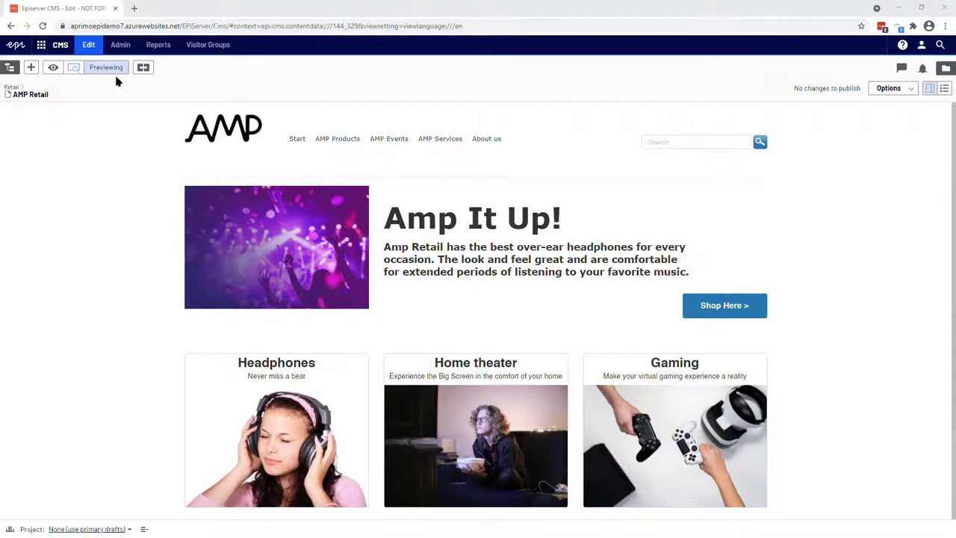
# Turn off Previewing so the AMP Retail page becomes editable.
pyautogui.click(73, 69)
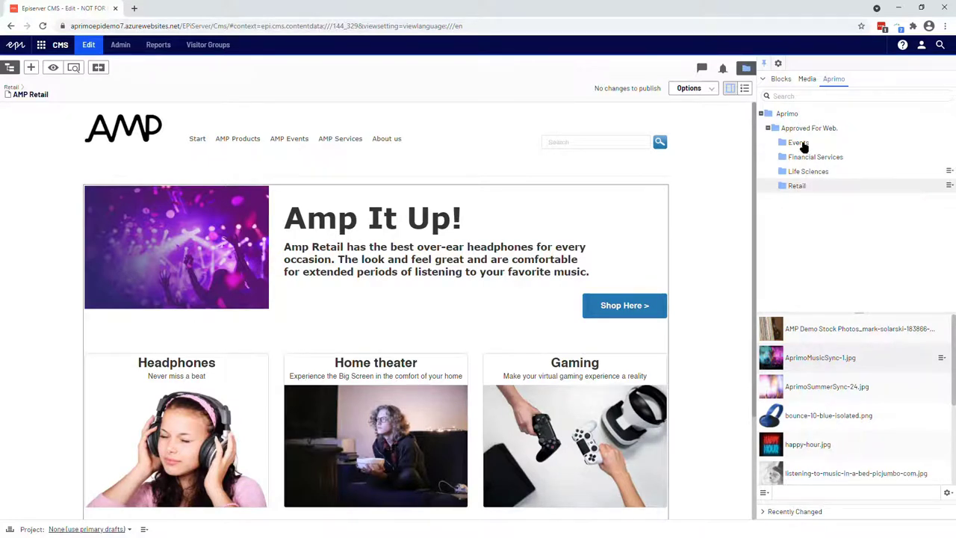
# Search the Aprimo assets for 'dj' and view AprimoMusicSync-1.jpg's details.
pyautogui.click(796, 97)
pyautogui.write('c')
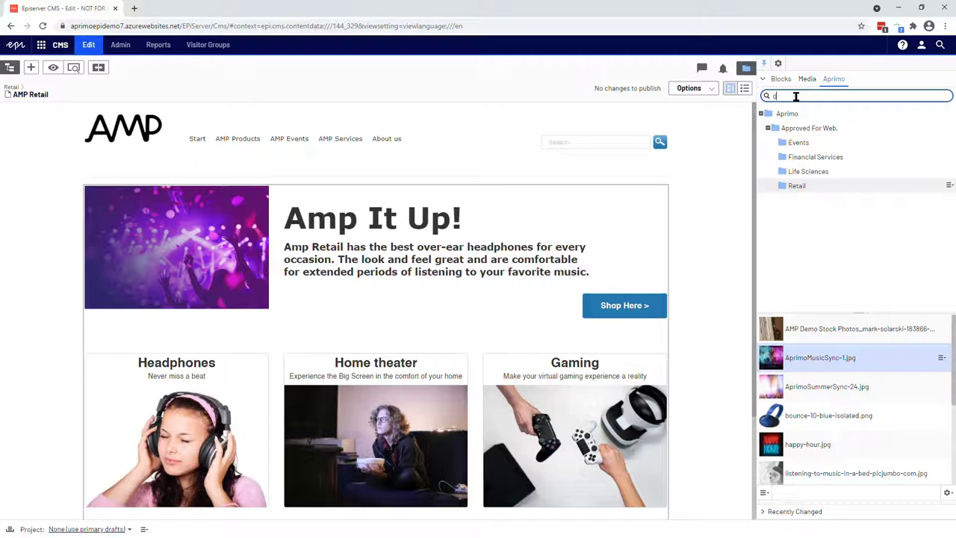
pyautogui.write('dj')
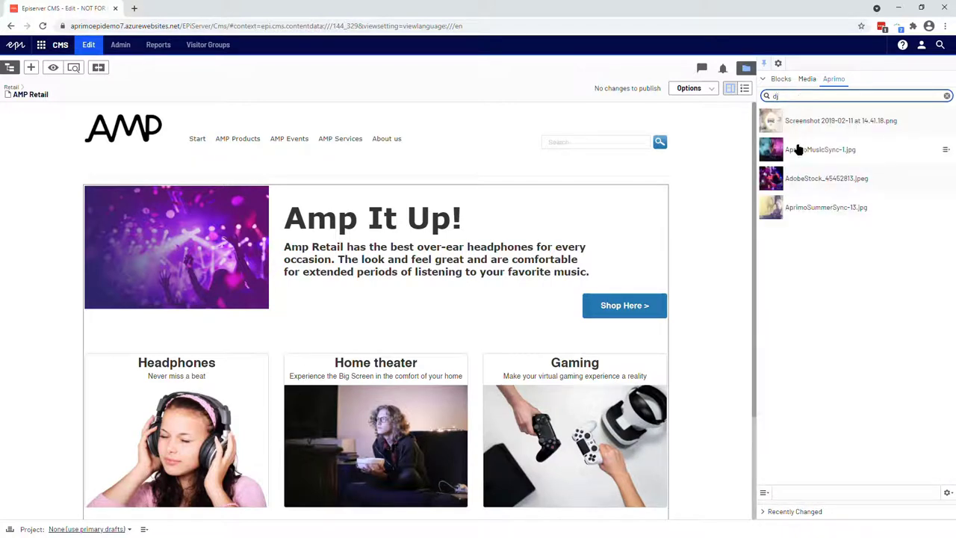
pyautogui.moveTo(820, 149)
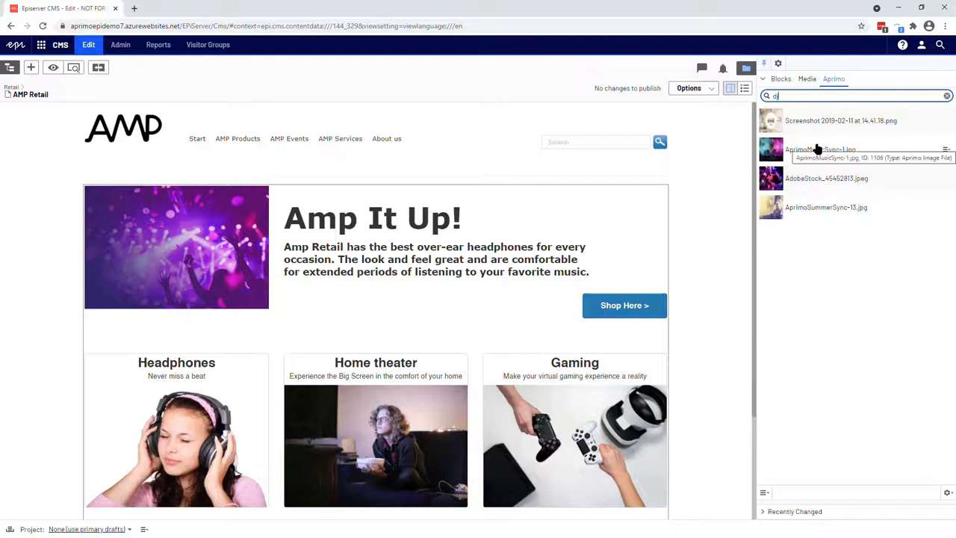
pyautogui.click(945, 150)
pyautogui.click(923, 160)
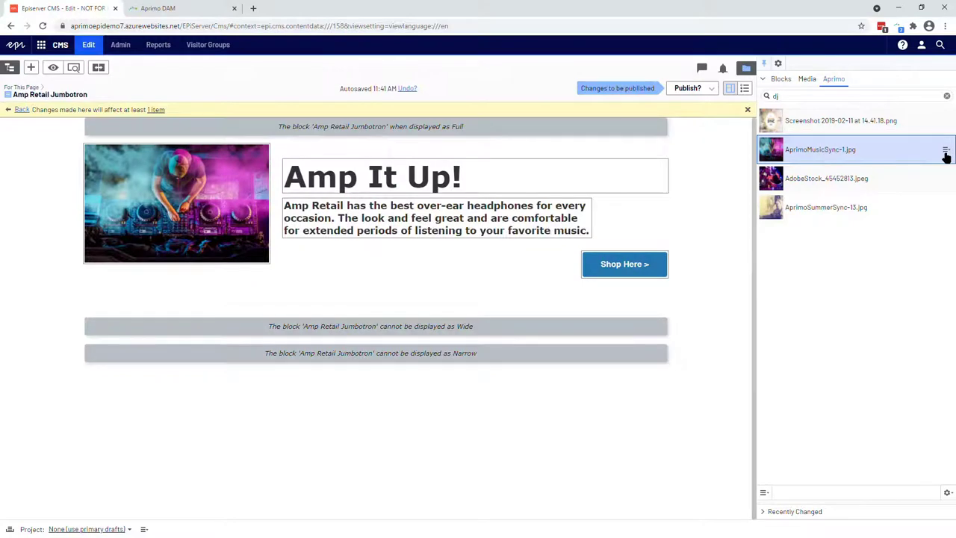
# Open the DJ image AprimoMusicSync-1.jpg in the Image Editor.
pyautogui.click(945, 149)
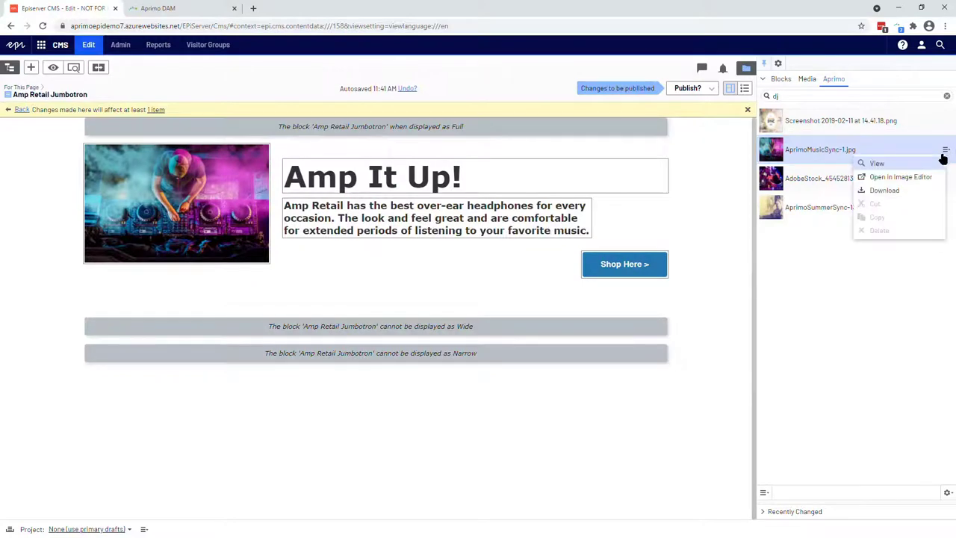
pyautogui.click(930, 177)
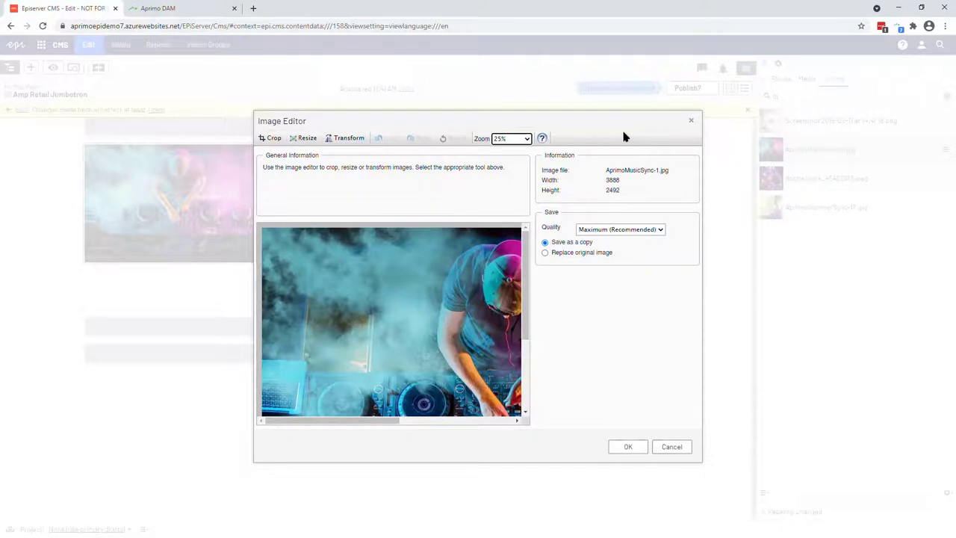
# Publish the Jumbotron block changes with the DJ hero image.
pyautogui.click(691, 119)
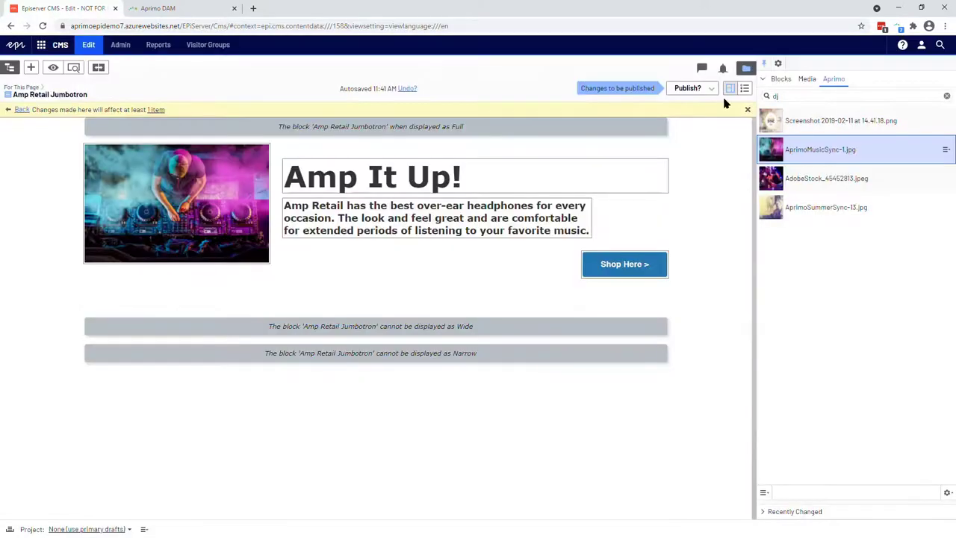
pyautogui.click(687, 88)
pyautogui.click(653, 140)
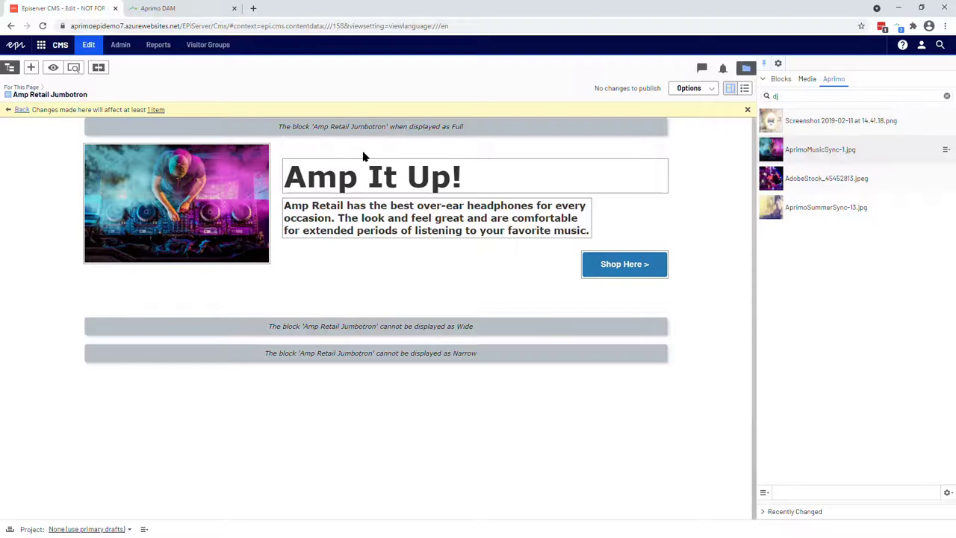
# Search Aprimo for 'pdf' and place AMP Headphone Poster 4100.pdf below the AMP Retail hero.
pyautogui.click(17, 110)
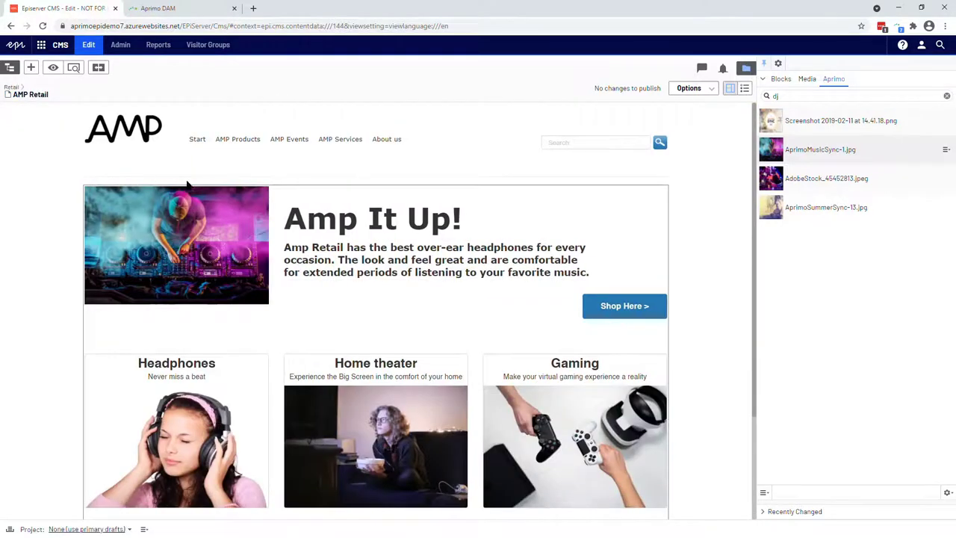
pyautogui.doubleClick(798, 97)
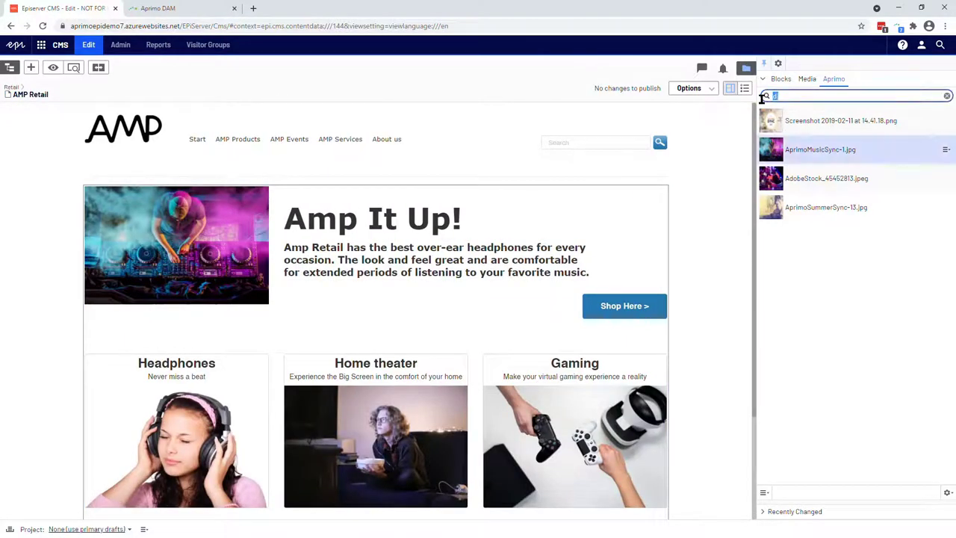
pyautogui.write('pdf')
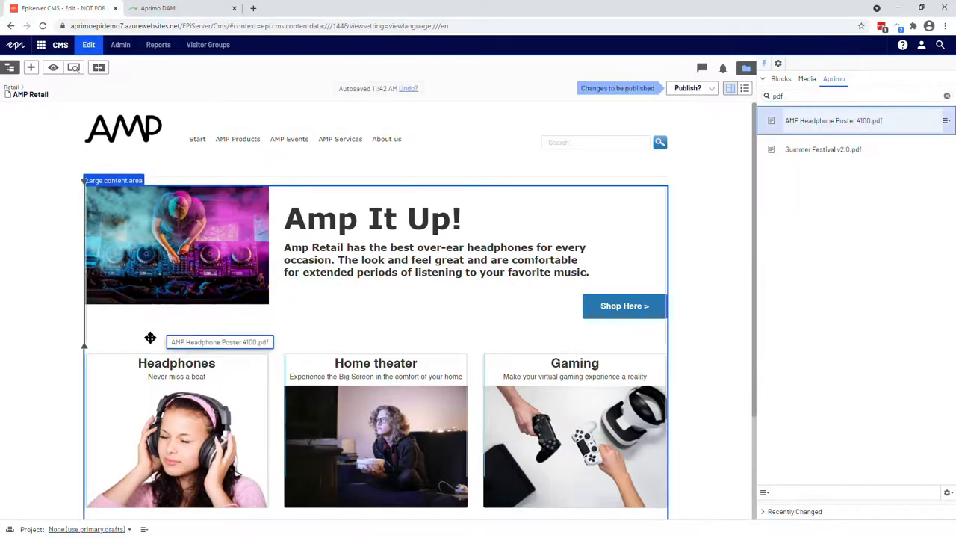
pyautogui.moveTo(150, 338); pyautogui.dragTo(97, 354)
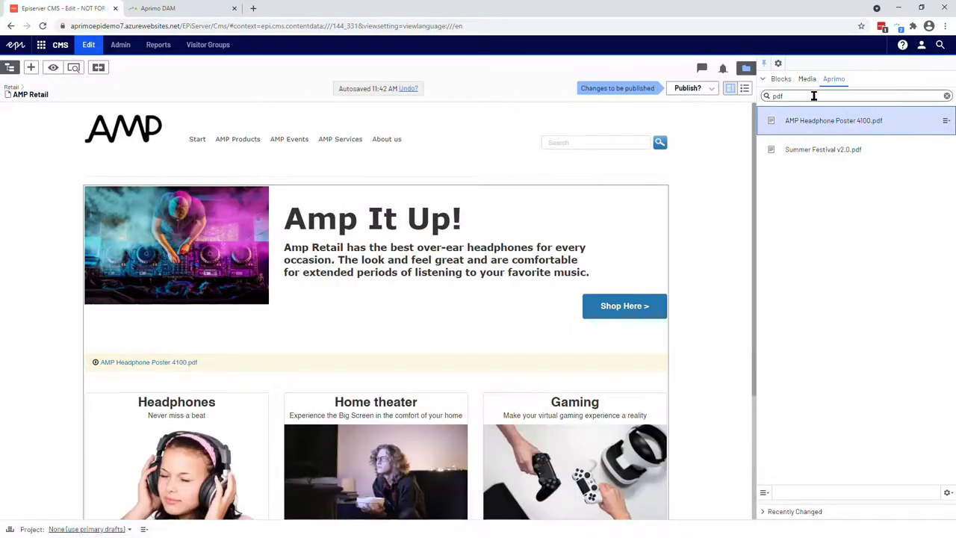
pyautogui.tripleClick(814, 95)
# Add Concert - 1630.mp4 below the hero, then open AprimoMusicSync-1.jpg in Aprimo DAM.
pyautogui.write('mp4')
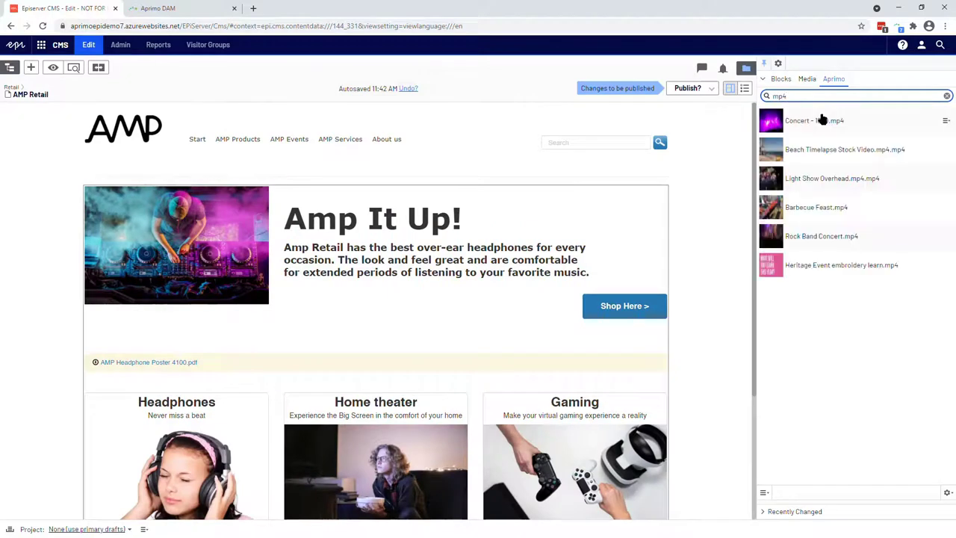
pyautogui.moveTo(821, 120); pyautogui.dragTo(100, 348)
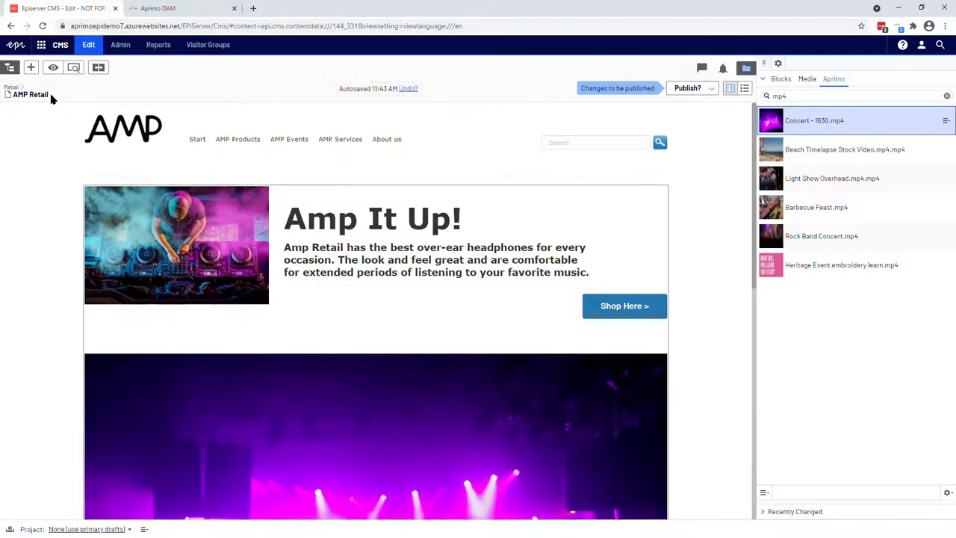
pyautogui.click(74, 69)
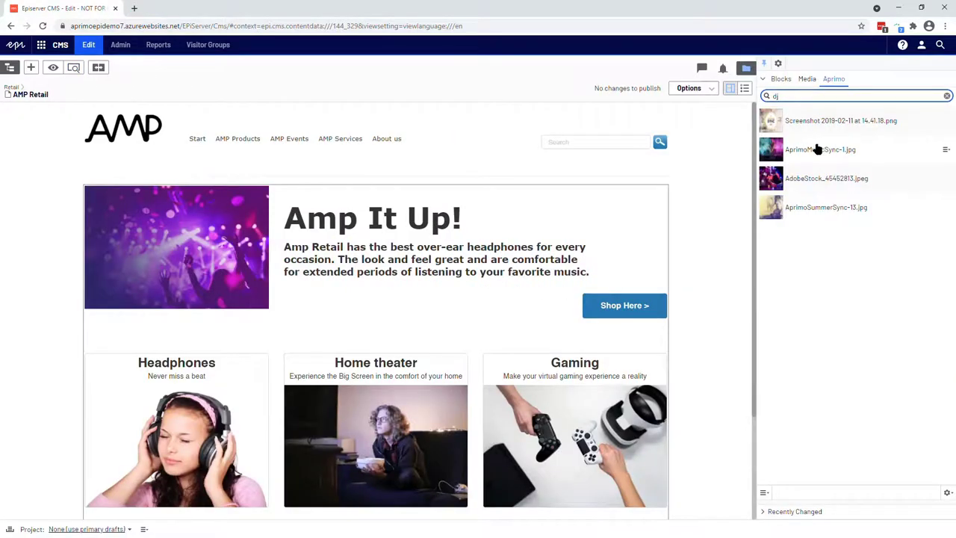
pyautogui.click(857, 152)
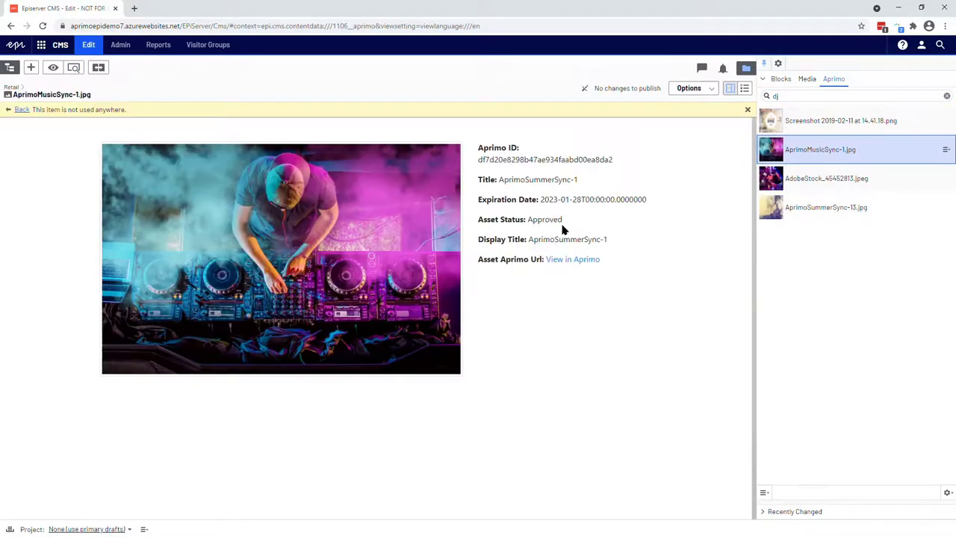
pyautogui.click(570, 259)
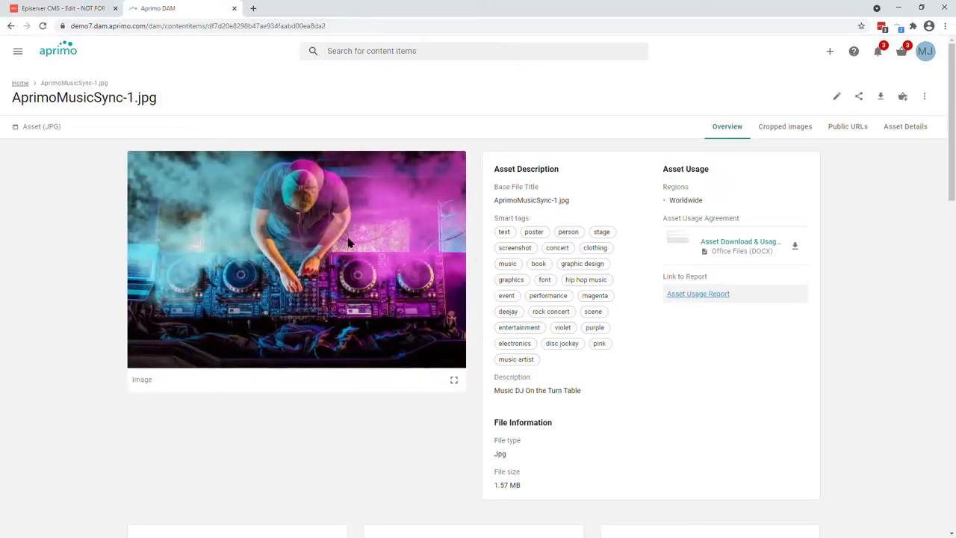
# Select the full EPiServer Permalink under Distribution Options and bring up its context menu.
pyautogui.scroll(-3, 579, 253)
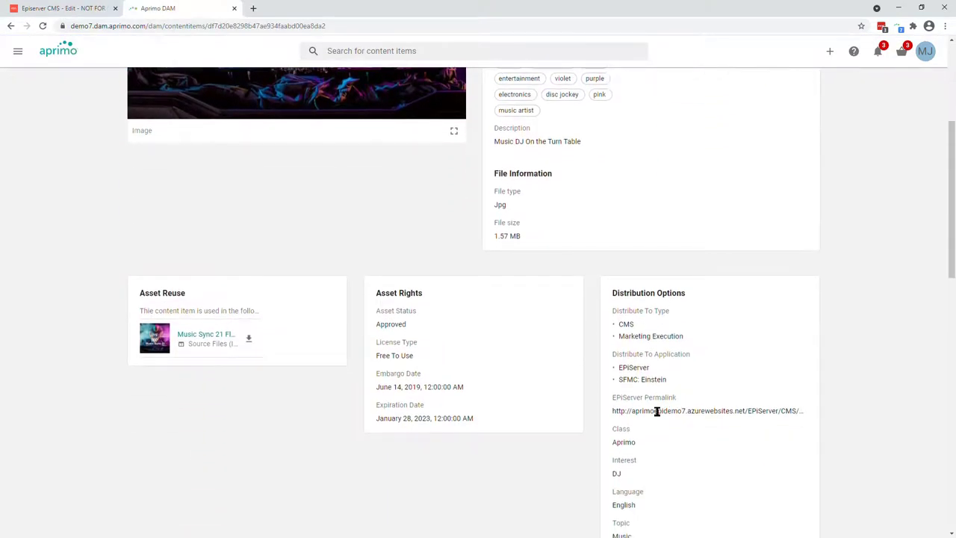
pyautogui.doubleClick(646, 411)
pyautogui.tripleClick(646, 411)
pyautogui.rightClick(647, 411)
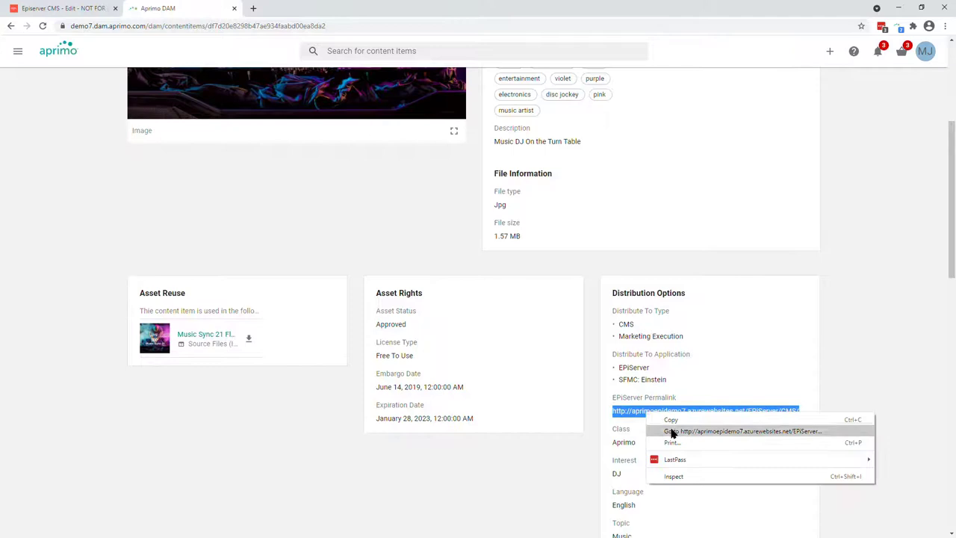